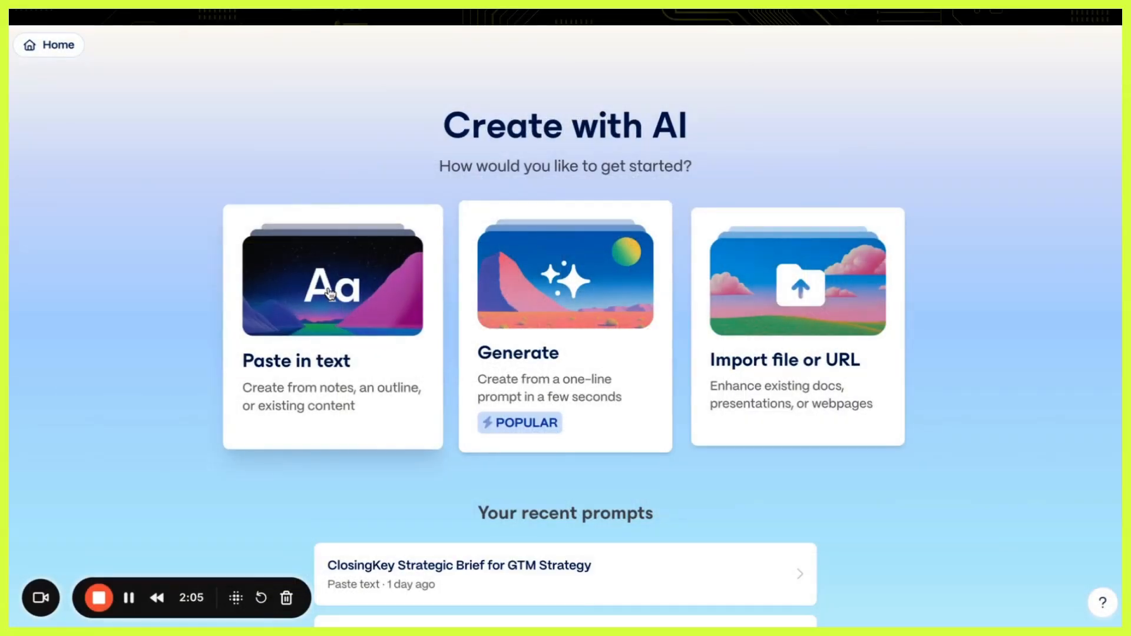
Start a creation from pasted text and select the entire Buyer's Brief manuscript in Google Docs.
{"action": "left_click", "coordinate": [330, 293]}
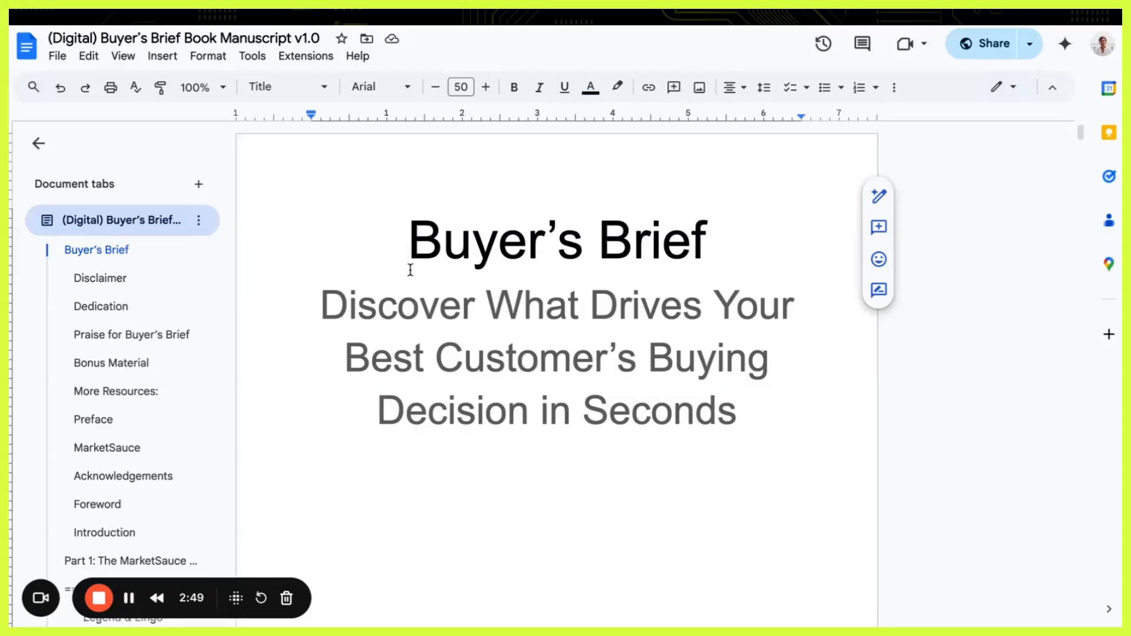
{"action": "scroll", "coordinate": [475, 306], "scroll_direction": "down", "scroll_amount": 20}
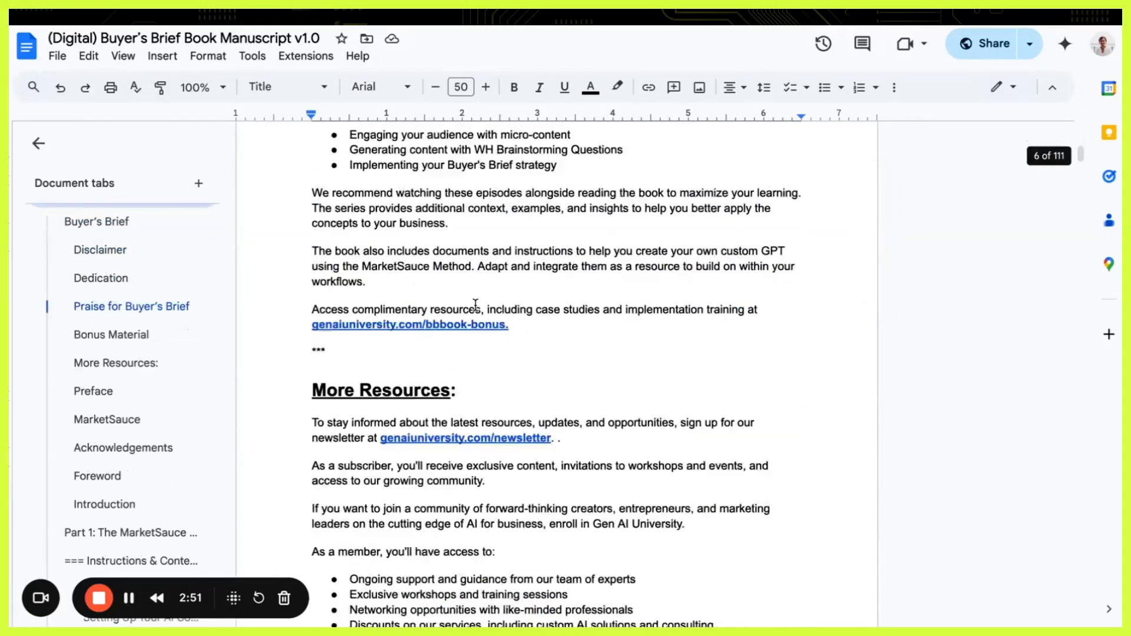
{"action": "scroll", "coordinate": [475, 306], "scroll_direction": "up", "scroll_amount": 20}
{"action": "key", "text": "ctrl+a"}
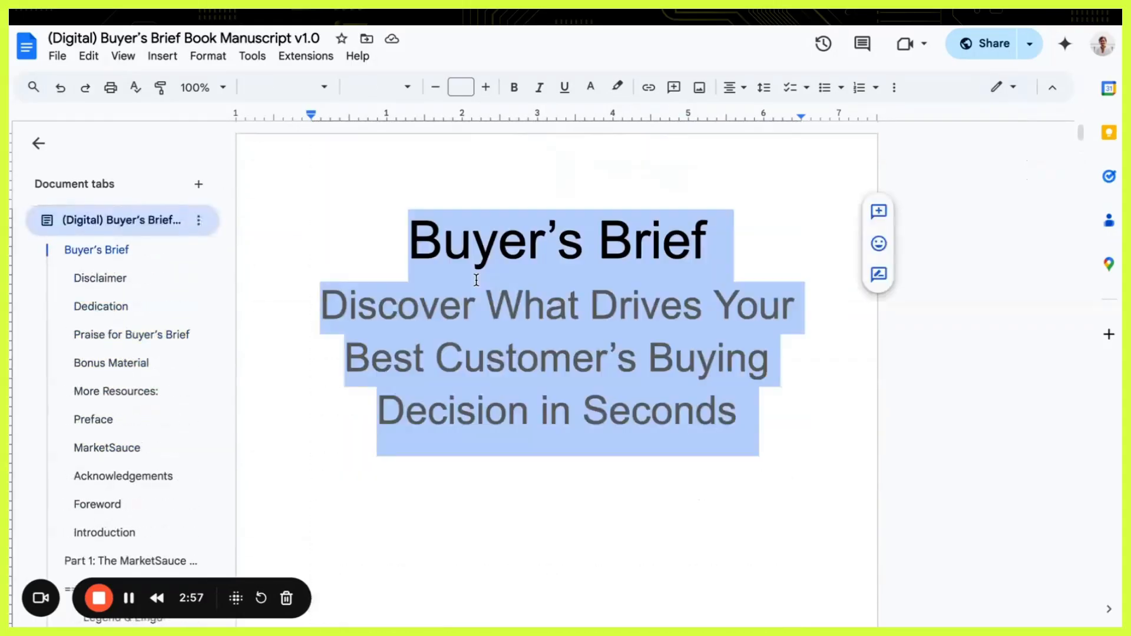
Check the word and character counts of the selected manuscript and close the count dialog.
{"action": "left_click", "coordinate": [253, 56]}
{"action": "left_click", "coordinate": [290, 108]}
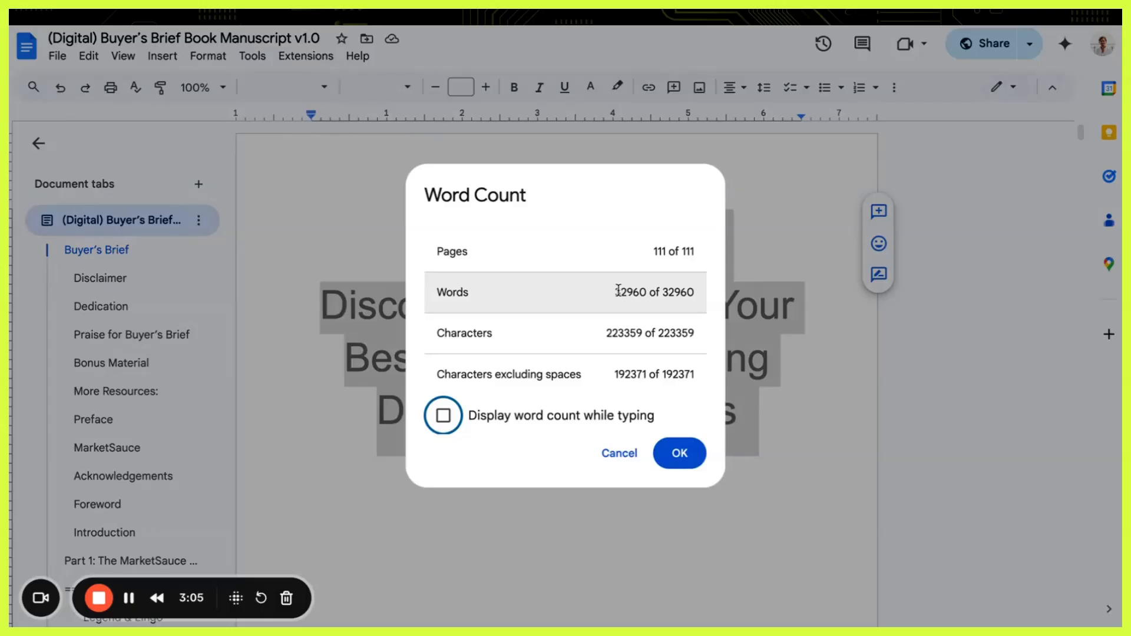
{"action": "left_click_drag", "start_coordinate": [618, 292], "coordinate": [712, 297]}
{"action": "left_click", "coordinate": [627, 329]}
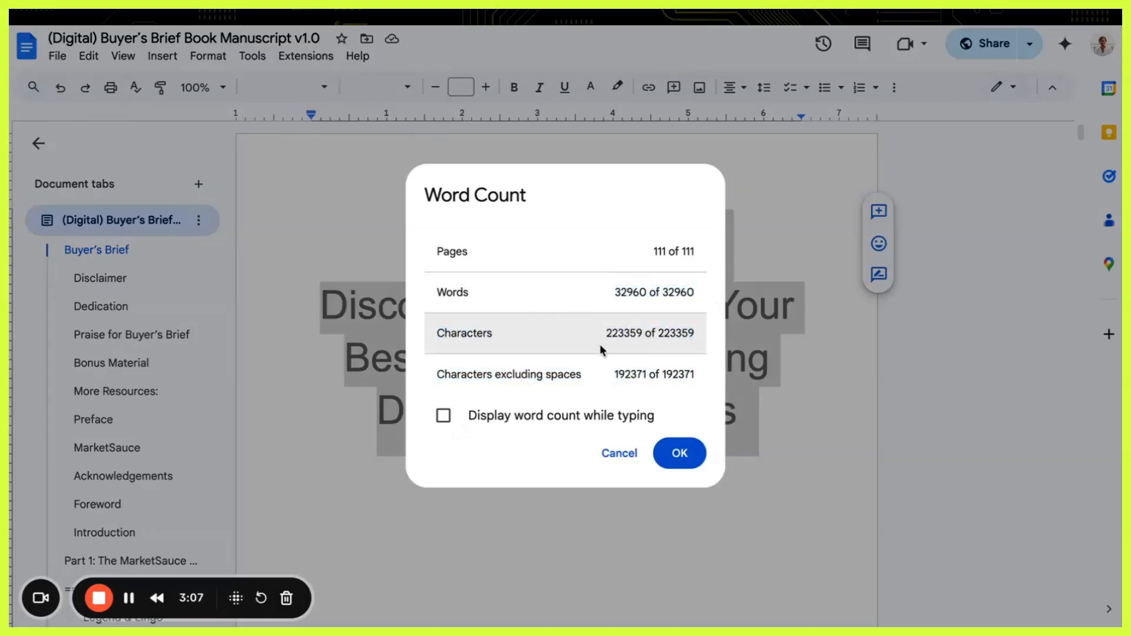
{"action": "left_click_drag", "start_coordinate": [606, 333], "coordinate": [664, 331]}
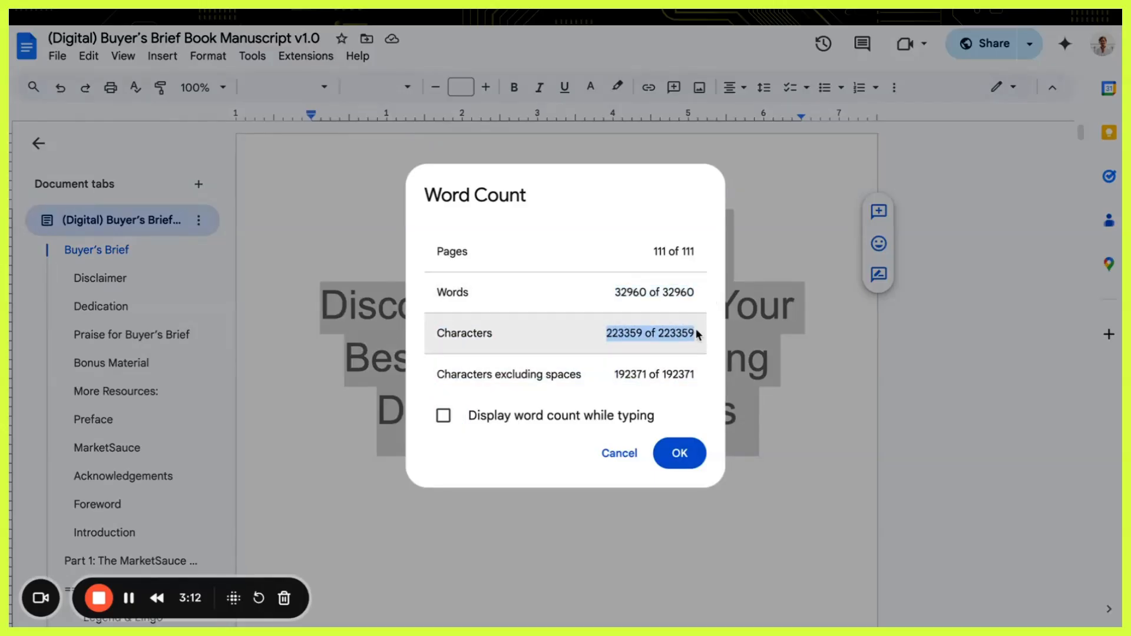
{"action": "left_click", "coordinate": [679, 453]}
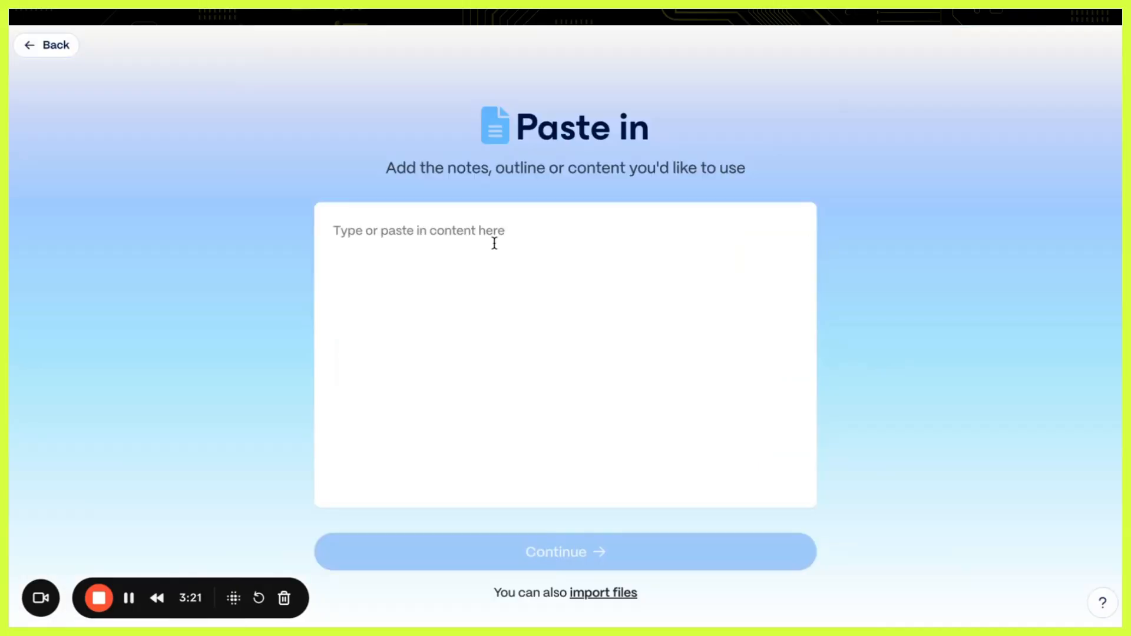
Switch to Gamma, paste the manuscript as the source content and continue to the prompt editor.
{"action": "key", "text": "ctrl+v"}
{"action": "left_click", "coordinate": [461, 551]}
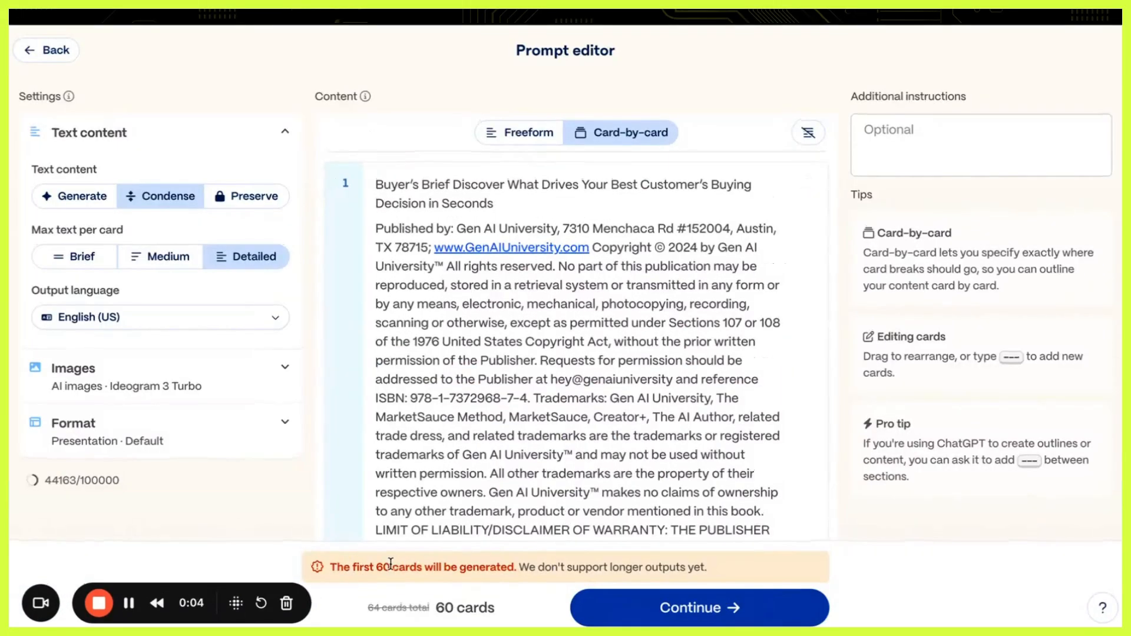
Set the text content mode to Generate.
{"action": "mouse_move", "coordinate": [470, 604]}
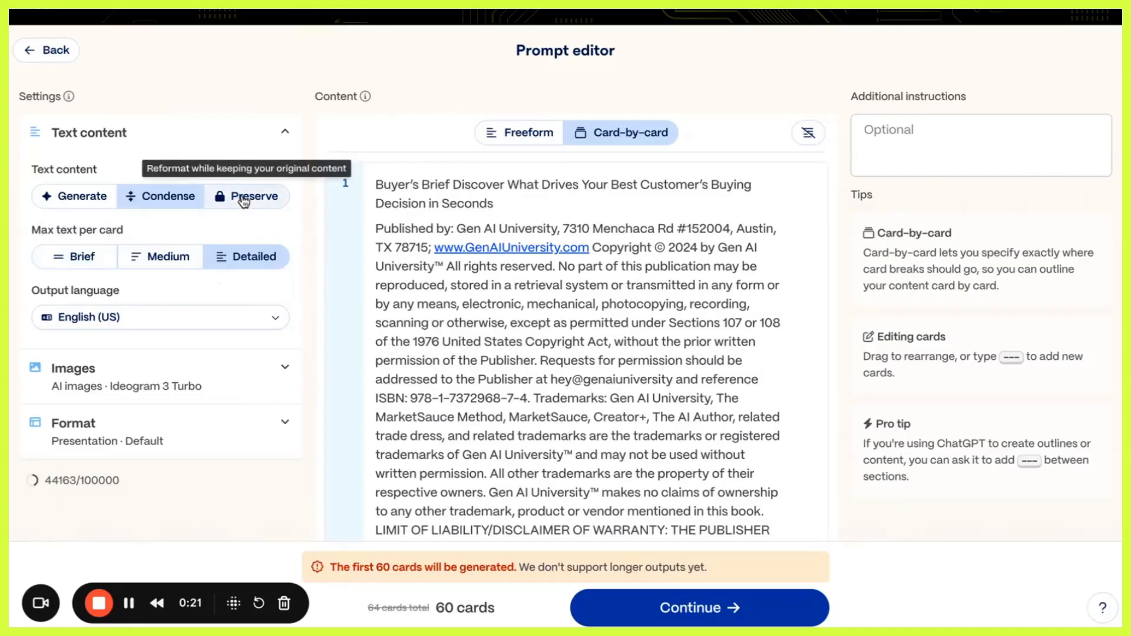
{"action": "left_click", "coordinate": [80, 197]}
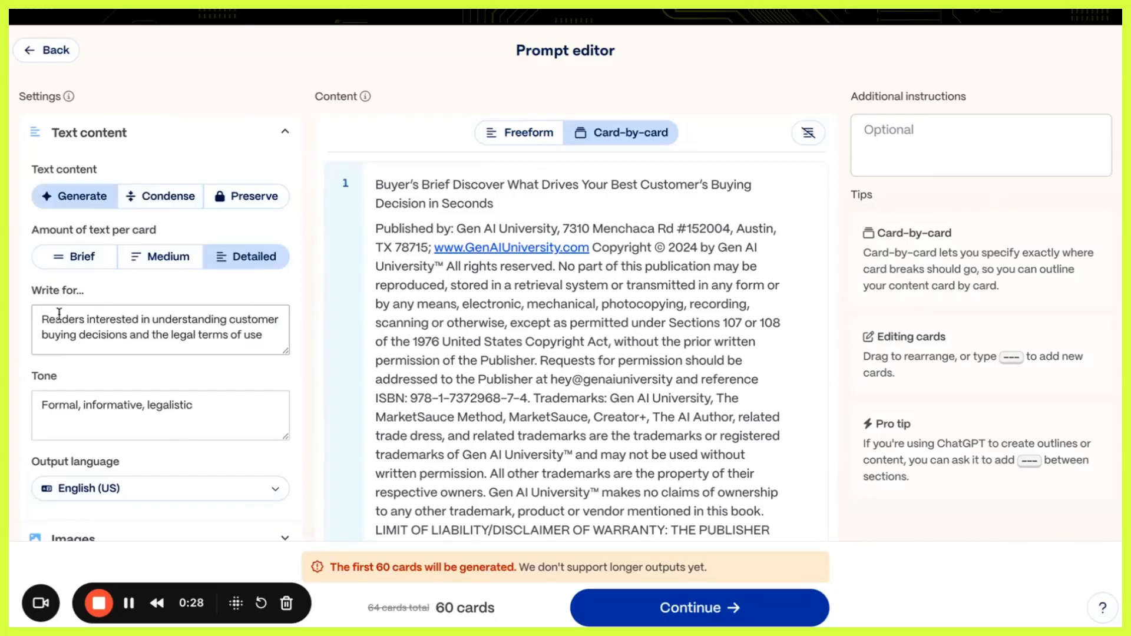
Set the image source to Illustrations.
{"action": "scroll", "coordinate": [89, 404], "scroll_direction": "down", "scroll_amount": 3}
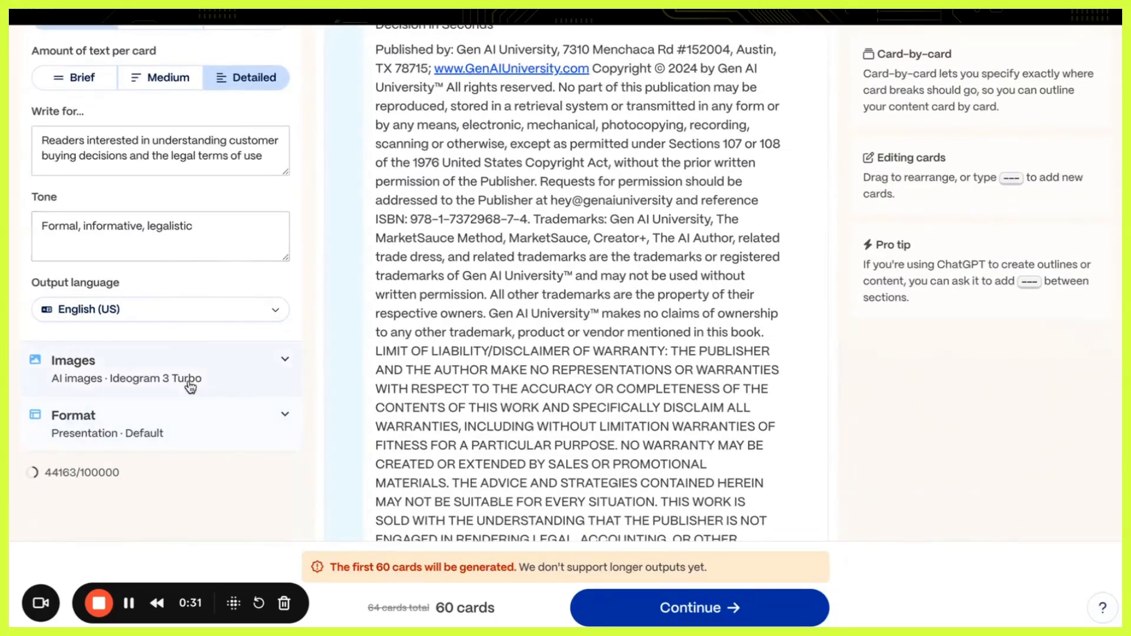
{"action": "left_click", "coordinate": [239, 379]}
{"action": "scroll", "coordinate": [132, 353], "scroll_direction": "down", "scroll_amount": 2}
{"action": "left_click", "coordinate": [135, 346]}
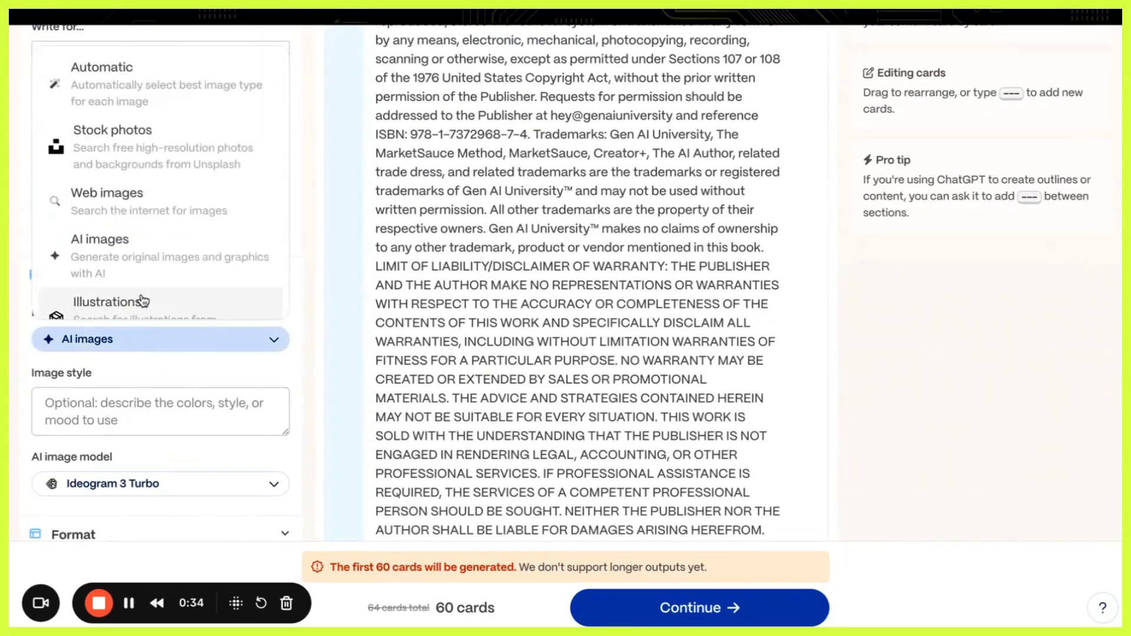
{"action": "scroll", "coordinate": [124, 263], "scroll_direction": "down", "scroll_amount": 3}
{"action": "scroll", "coordinate": [124, 262], "scroll_direction": "up", "scroll_amount": 2}
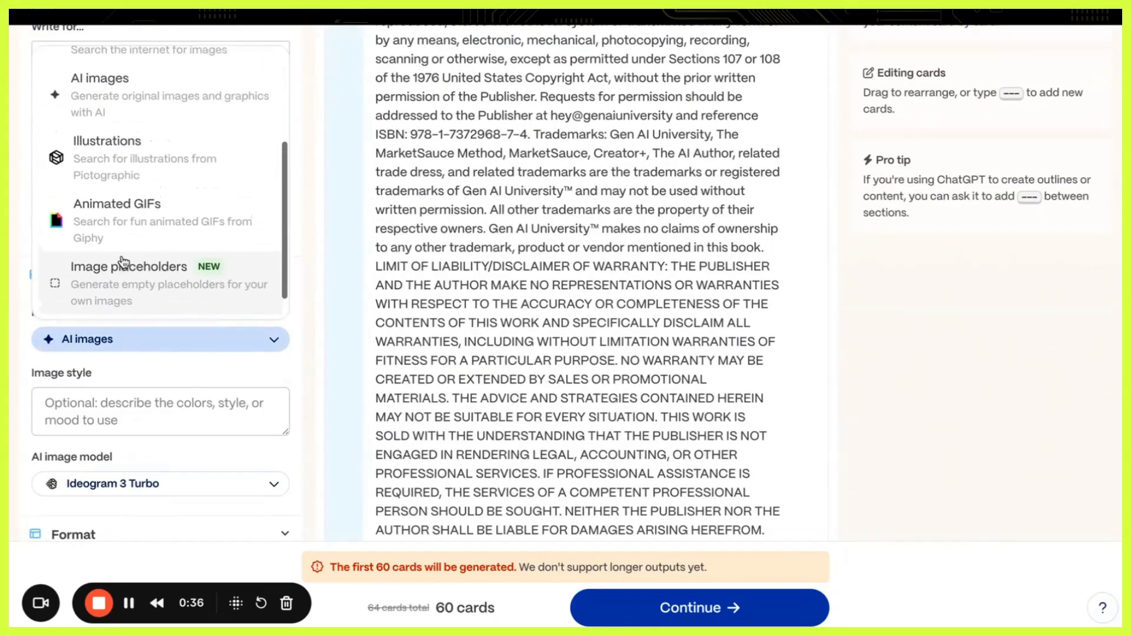
{"action": "scroll", "coordinate": [158, 199], "scroll_direction": "up", "scroll_amount": 2}
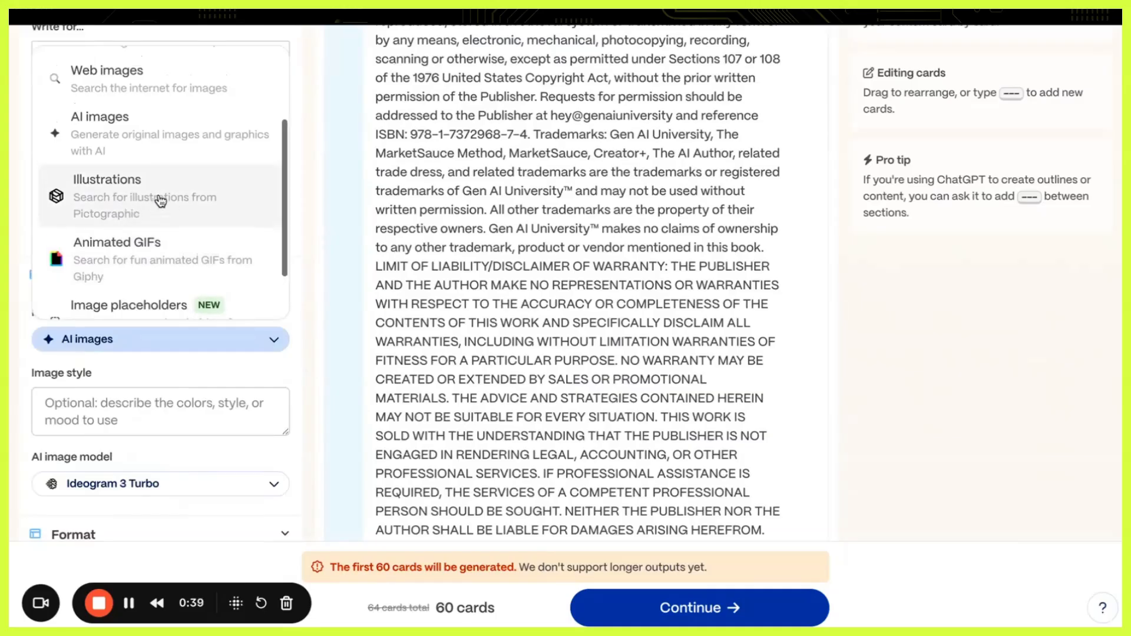
{"action": "scroll", "coordinate": [157, 199], "scroll_direction": "down", "scroll_amount": 2}
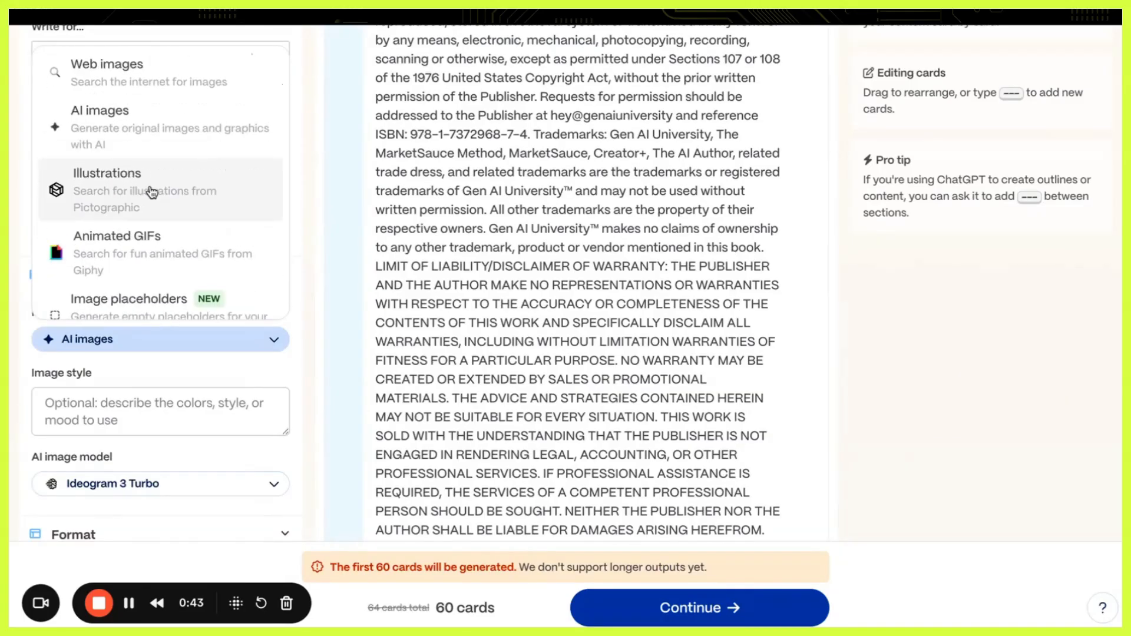
{"action": "left_click", "coordinate": [152, 192]}
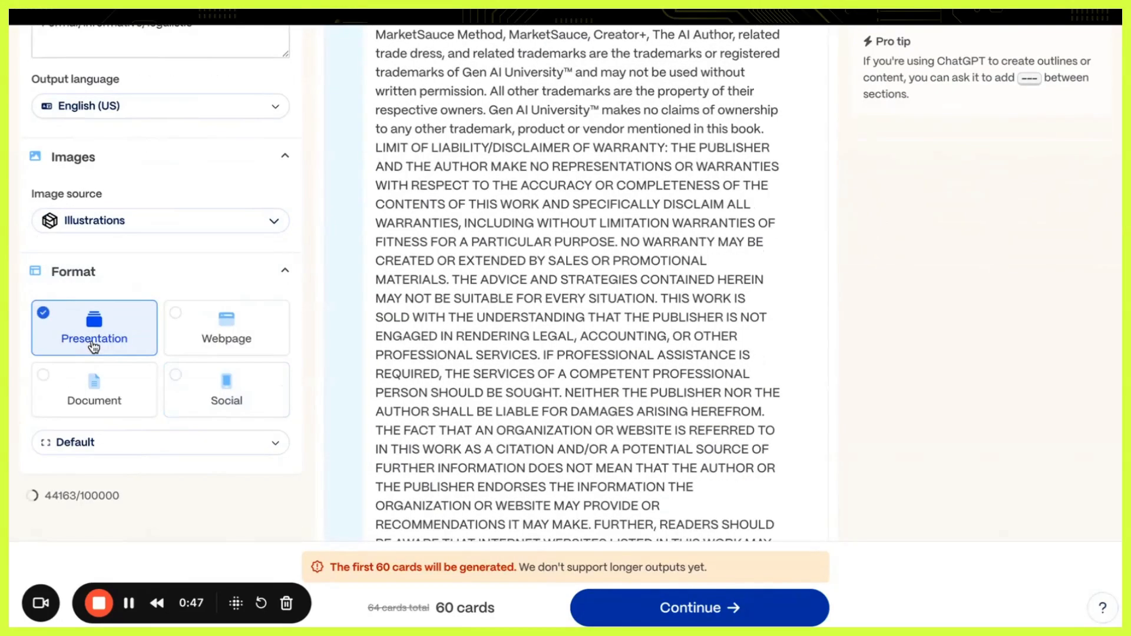
Set the text content mode to Preserve and continue to the theme selection.
{"action": "scroll", "coordinate": [94, 342], "scroll_direction": "up", "scroll_amount": 5}
{"action": "left_click", "coordinate": [239, 199]}
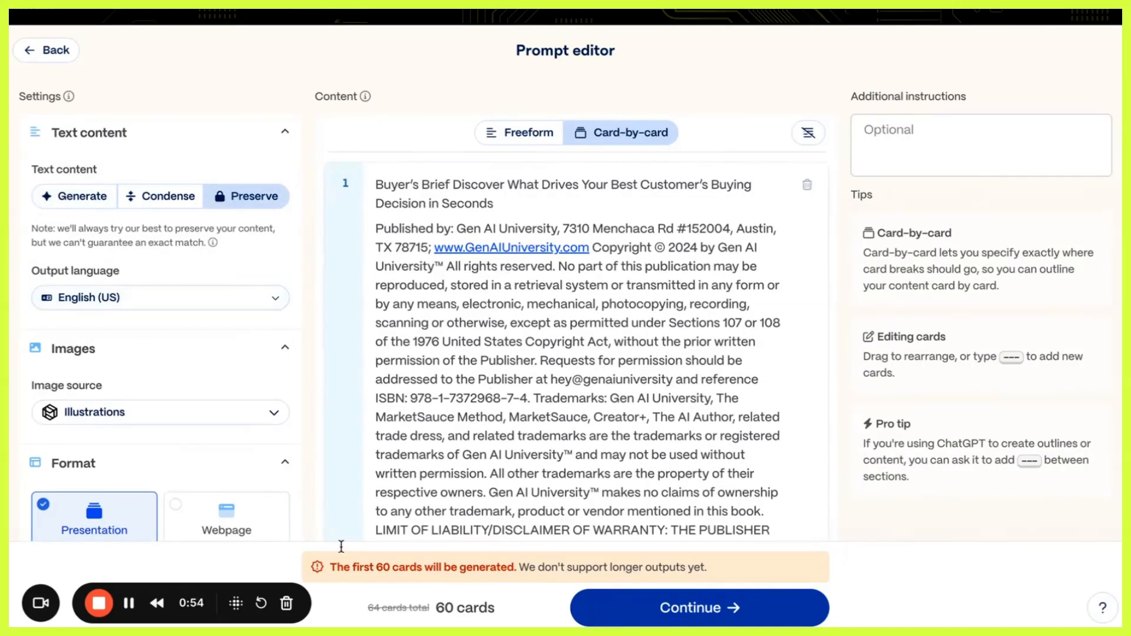
{"action": "scroll", "coordinate": [184, 393], "scroll_direction": "down", "scroll_amount": 7}
{"action": "scroll", "coordinate": [170, 271], "scroll_direction": "up", "scroll_amount": 4}
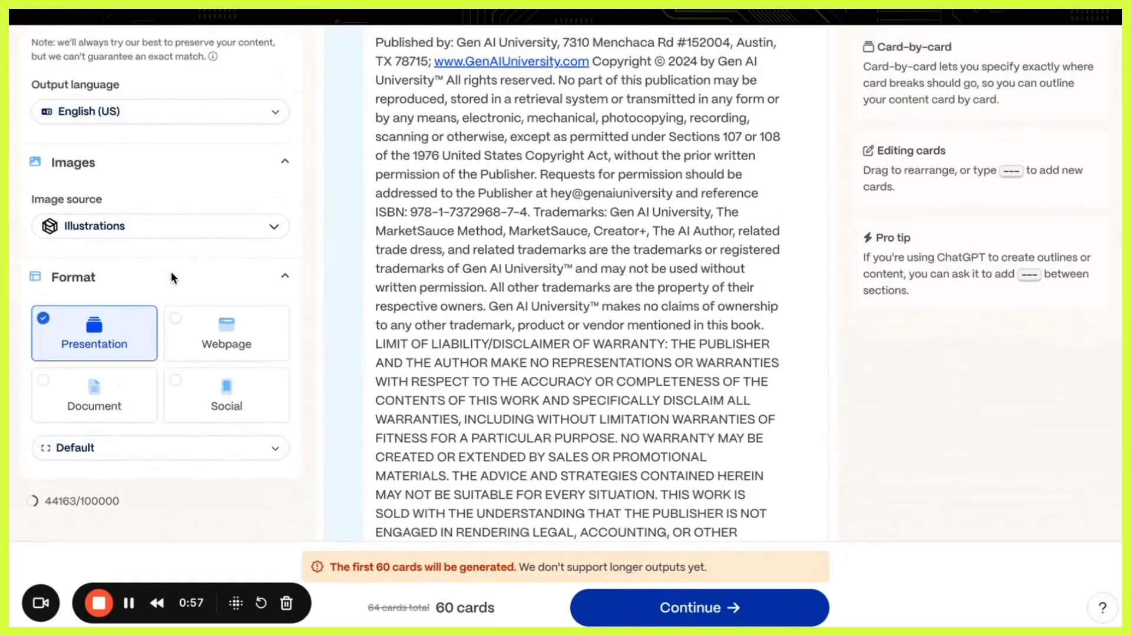
{"action": "scroll", "coordinate": [145, 228], "scroll_direction": "up", "scroll_amount": 3}
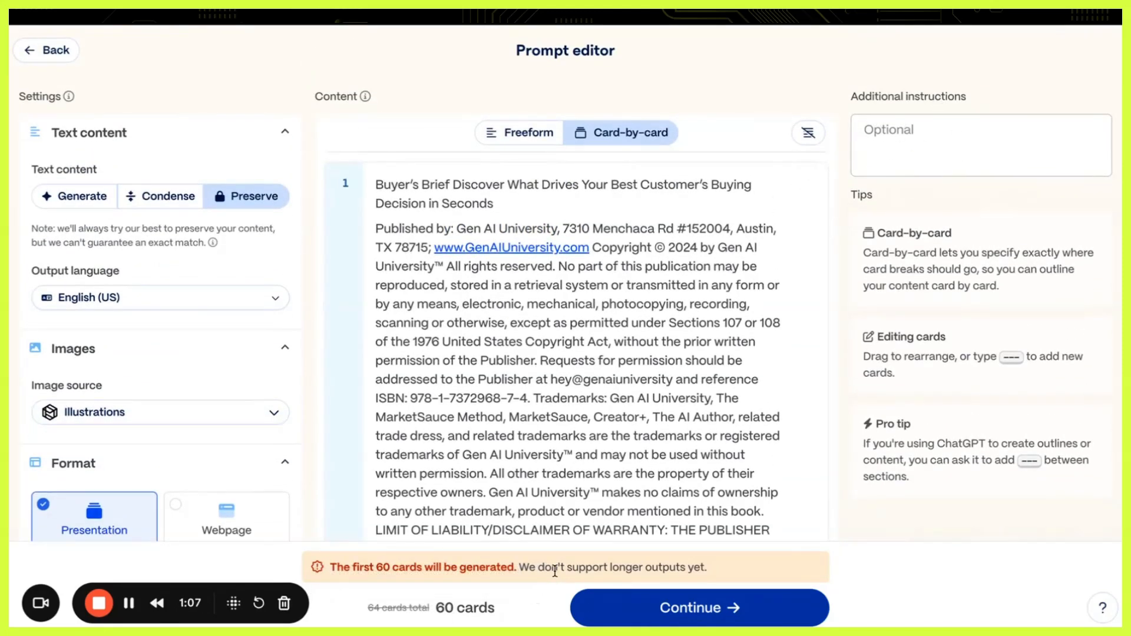
{"action": "left_click", "coordinate": [693, 609]}
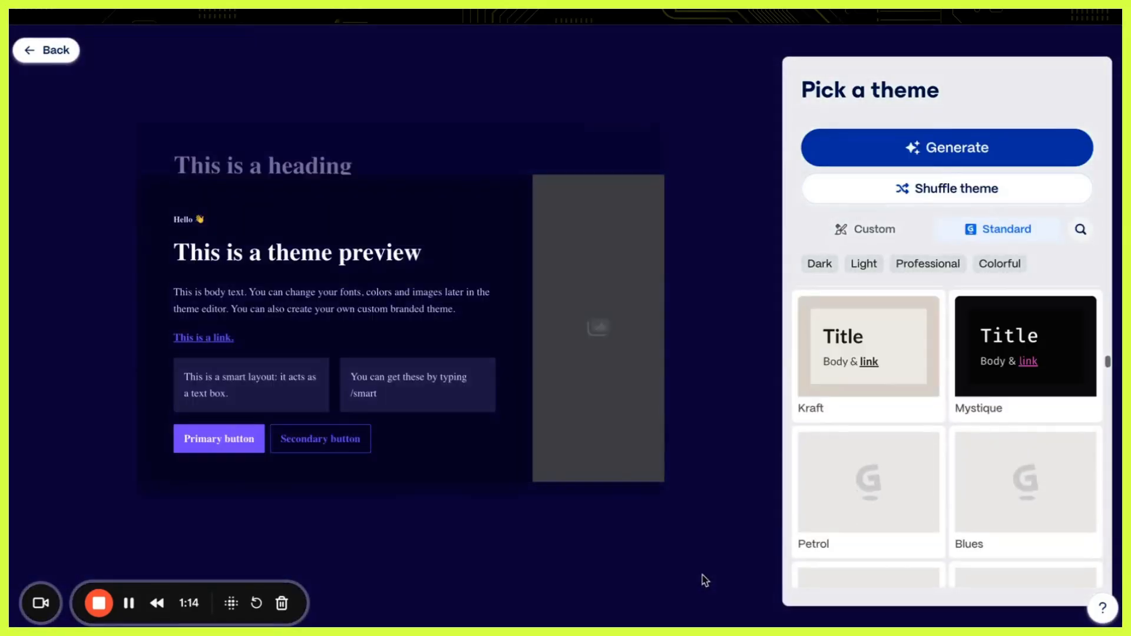
Apply the custom DARTHANDER theme and generate the presentation.
{"action": "scroll", "coordinate": [899, 457], "scroll_direction": "down", "scroll_amount": 2}
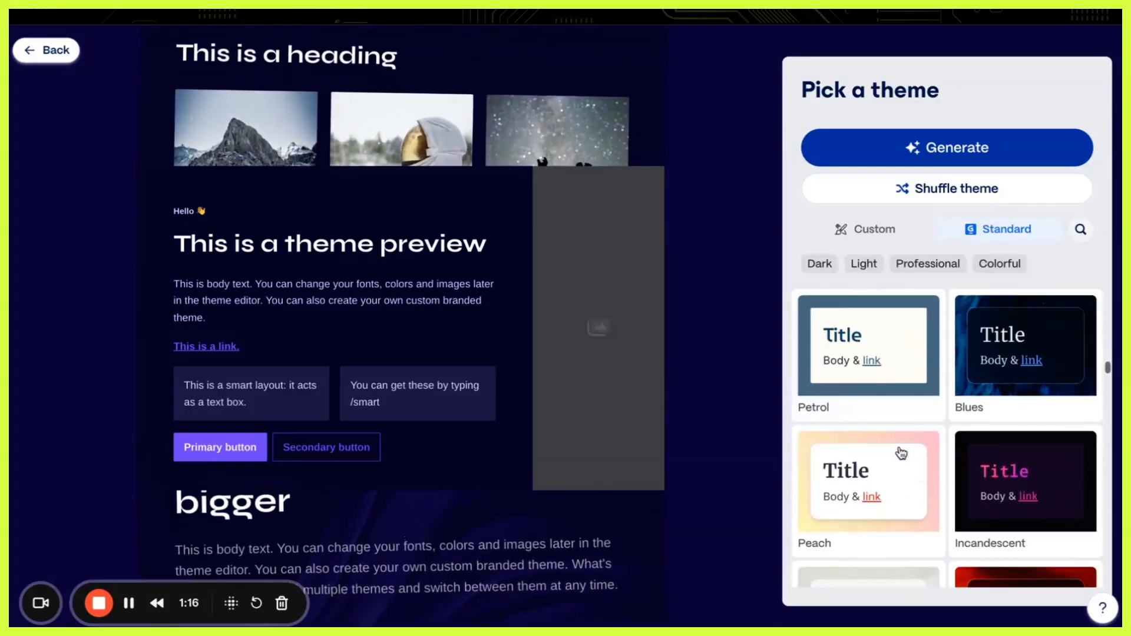
{"action": "scroll", "coordinate": [902, 454], "scroll_direction": "down", "scroll_amount": 10}
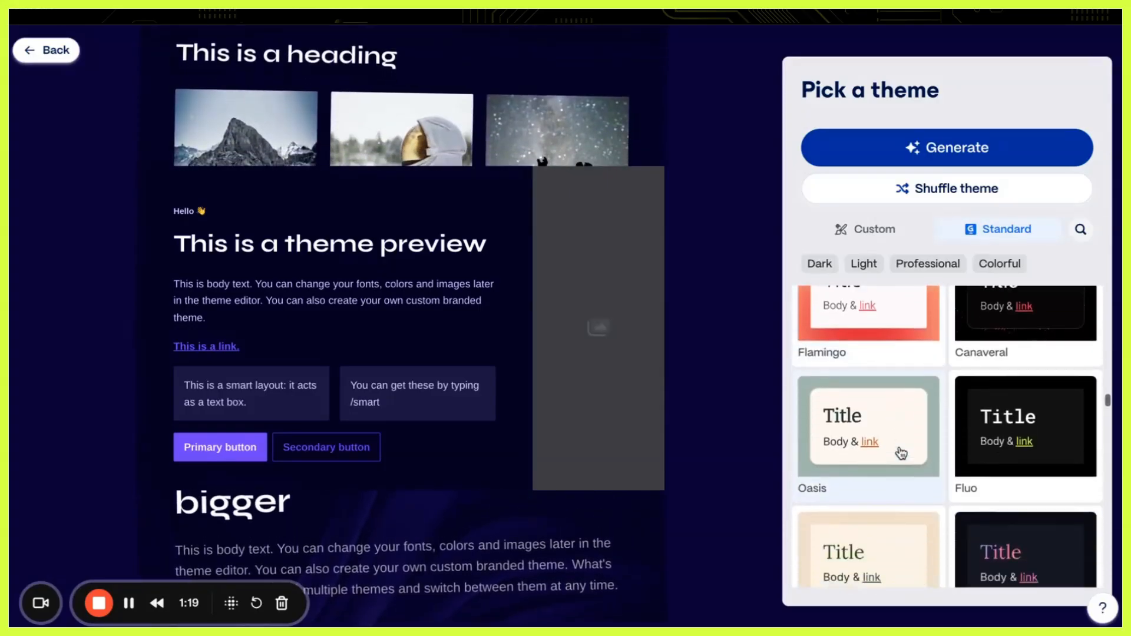
{"action": "left_click", "coordinate": [871, 229]}
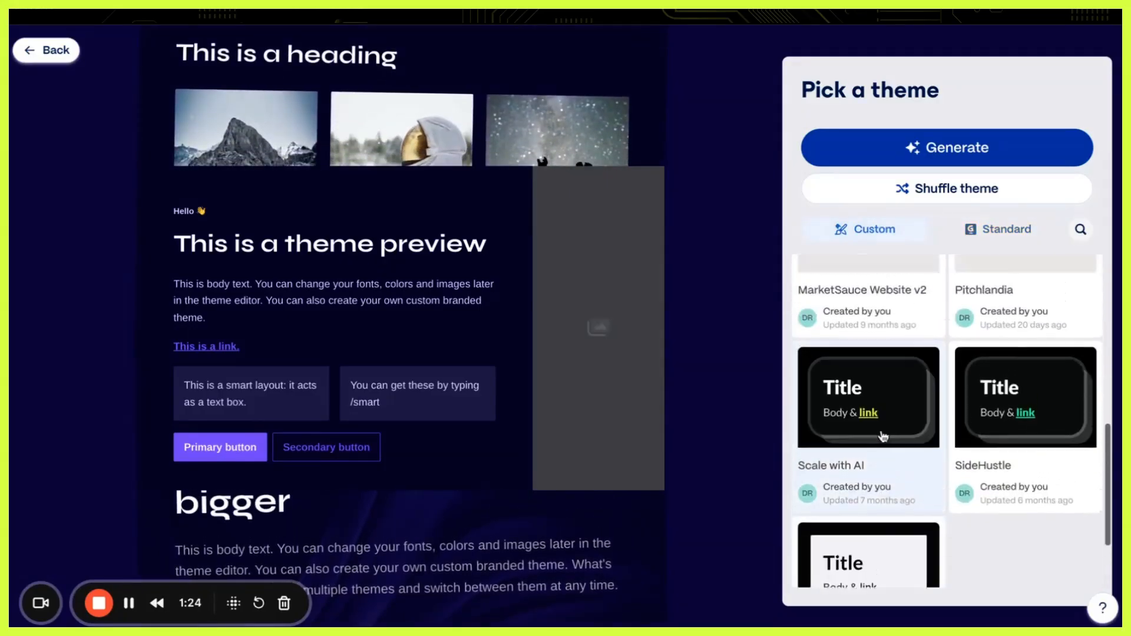
{"action": "scroll", "coordinate": [884, 436], "scroll_direction": "up", "scroll_amount": 5}
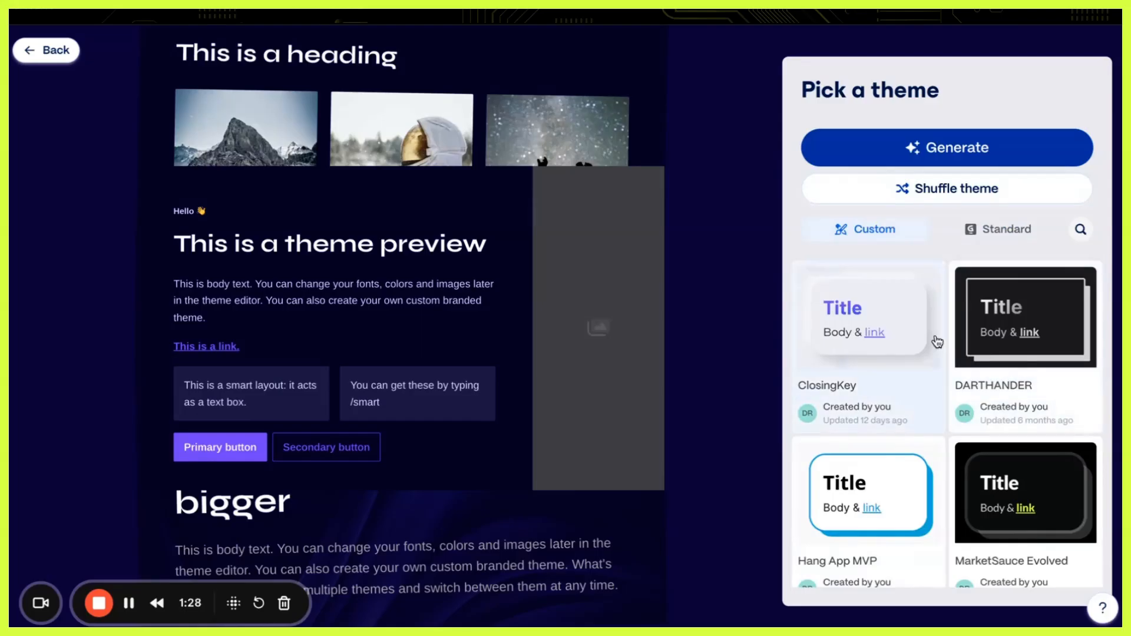
{"action": "left_click", "coordinate": [1030, 327]}
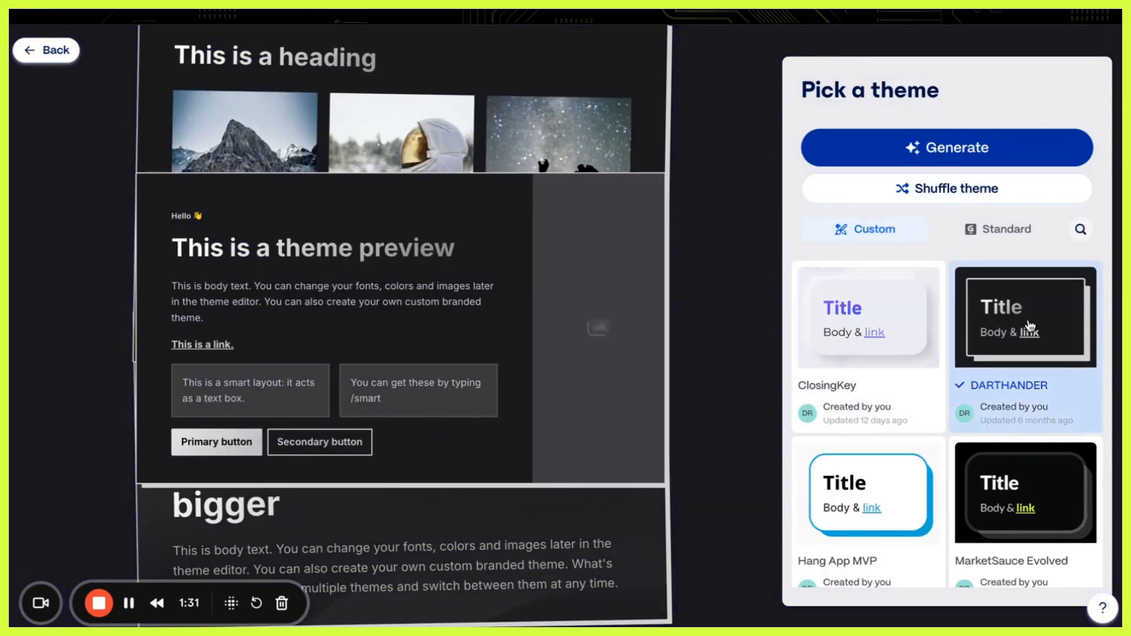
{"action": "left_click", "coordinate": [959, 149]}
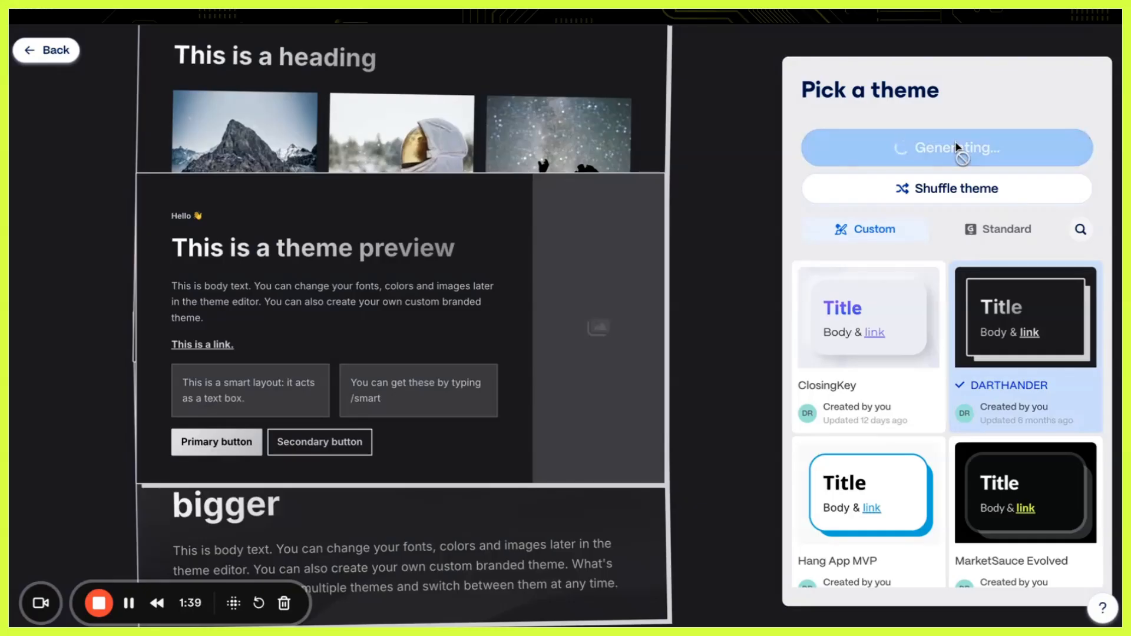